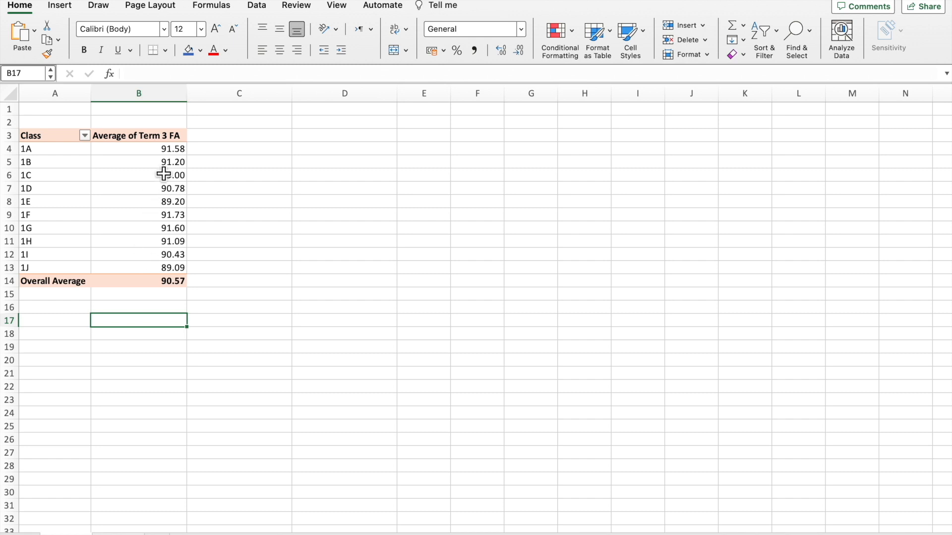
Add the Term 3 SA and Term 3 Final fields to the pivot table's values below Term 3 FA.
{"action": "left_click", "coordinate": [173, 156]}
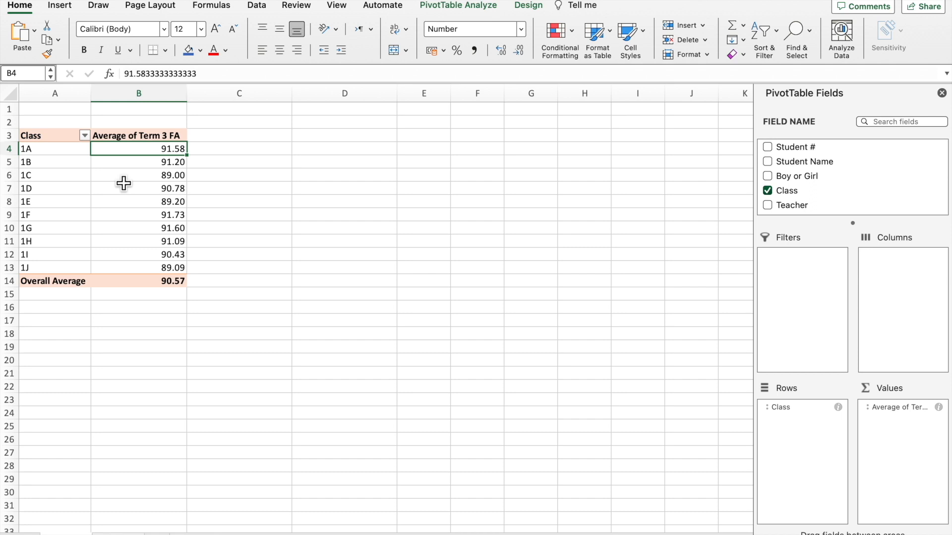
{"action": "scroll", "coordinate": [800, 171], "scroll_direction": "down", "scroll_amount": 5}
{"action": "scroll", "coordinate": [799, 170], "scroll_direction": "down", "scroll_amount": 2}
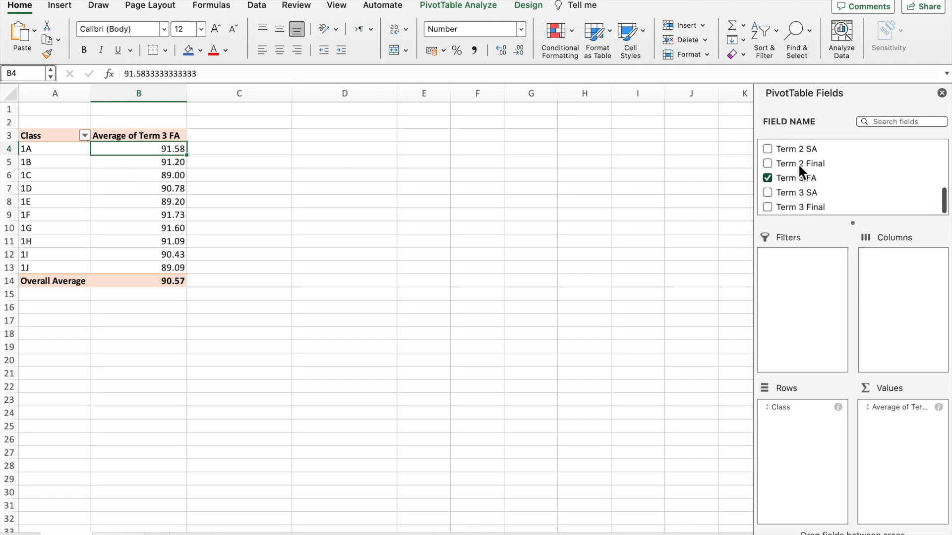
{"action": "left_click", "coordinate": [797, 198]}
{"action": "left_click_drag", "start_coordinate": [796, 193], "coordinate": [912, 424]}
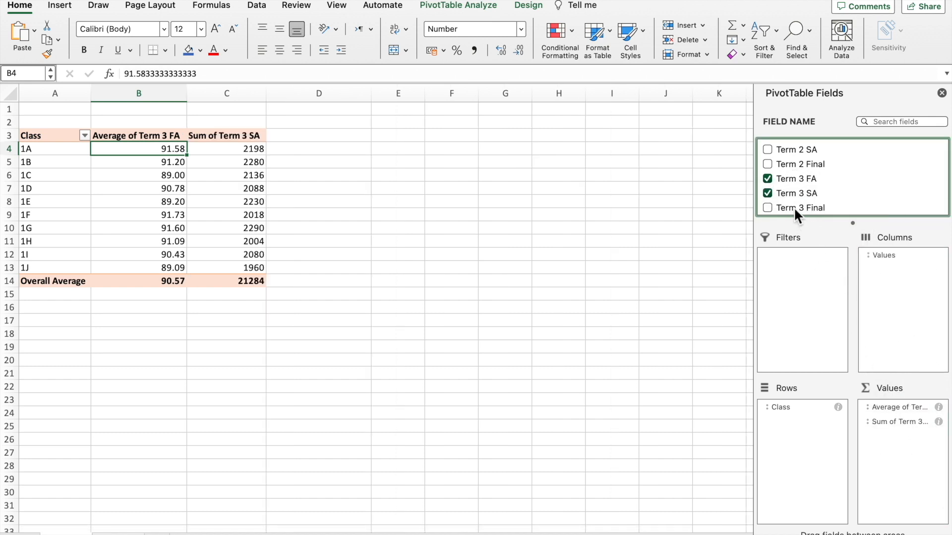
{"action": "left_click_drag", "start_coordinate": [793, 207], "coordinate": [906, 440]}
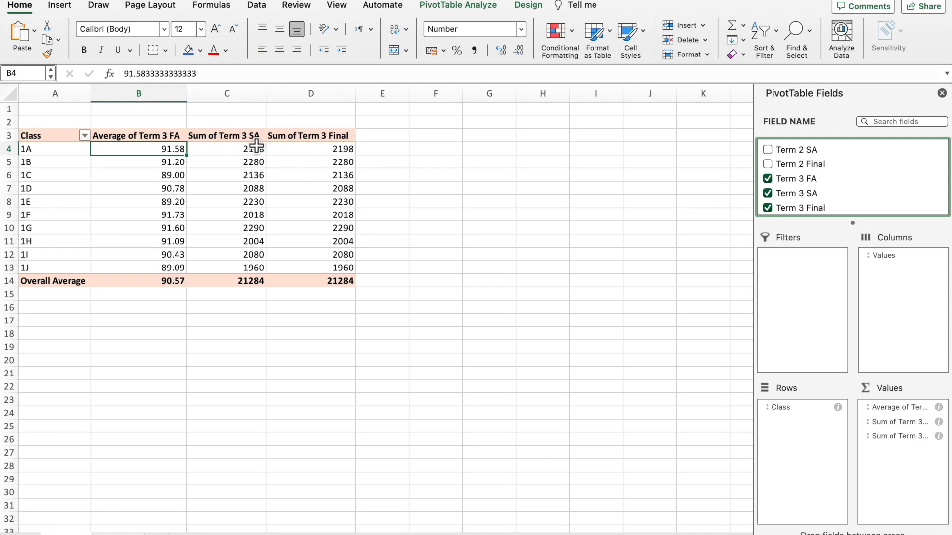
Summarize the Term 3 SA value field by Average instead of Sum.
{"action": "left_click", "coordinate": [221, 144]}
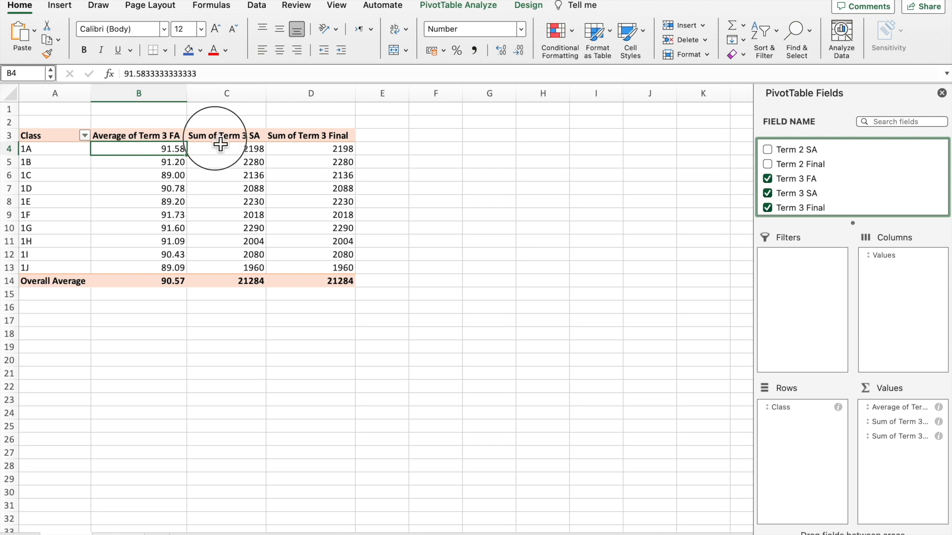
{"action": "left_click", "coordinate": [468, 6]}
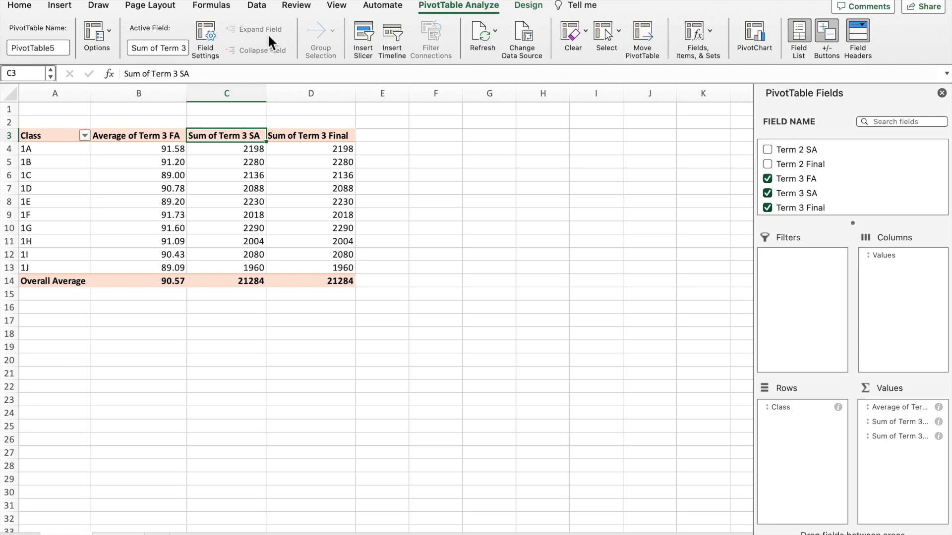
{"action": "left_click", "coordinate": [207, 35]}
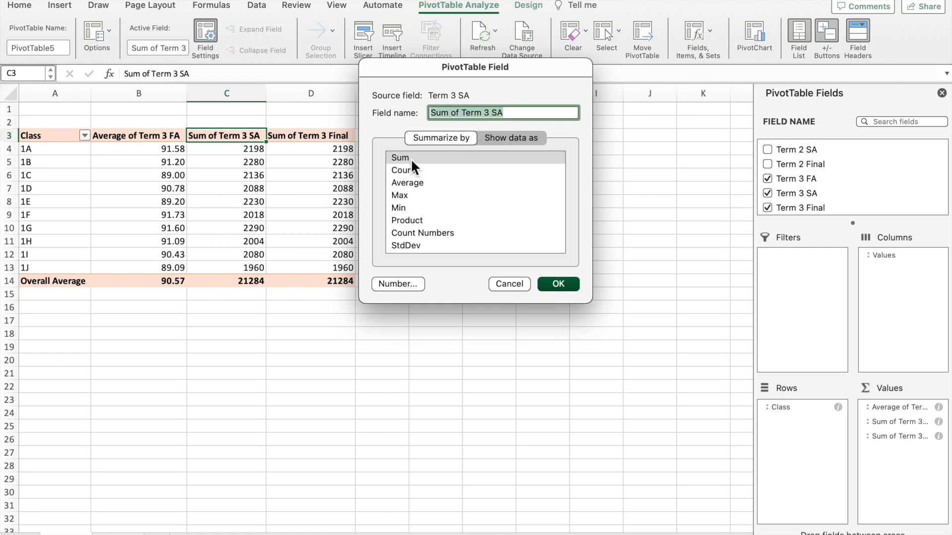
{"action": "left_click", "coordinate": [407, 183]}
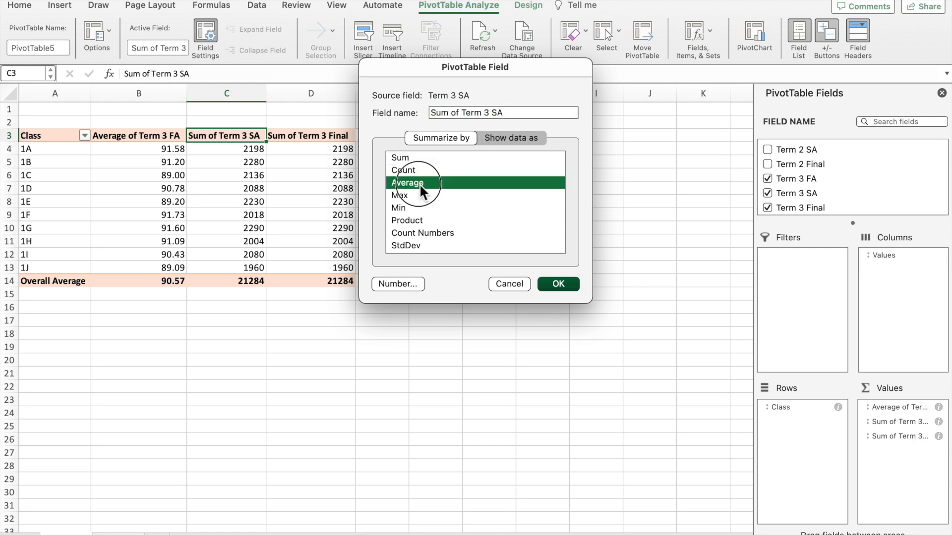
{"action": "left_click", "coordinate": [561, 284]}
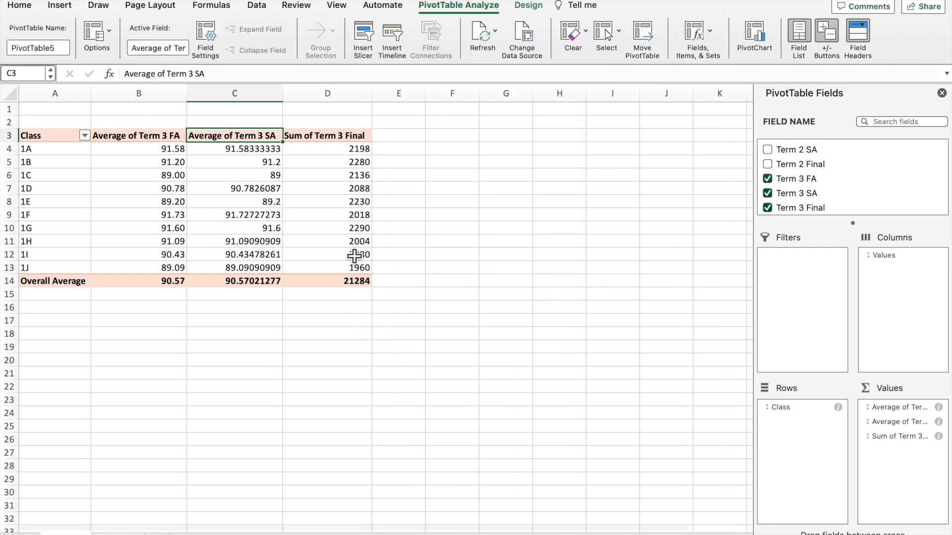
Summarize the Term 3 Final value field by Average and format it as Number with 2 decimal places.
{"action": "left_click", "coordinate": [317, 139]}
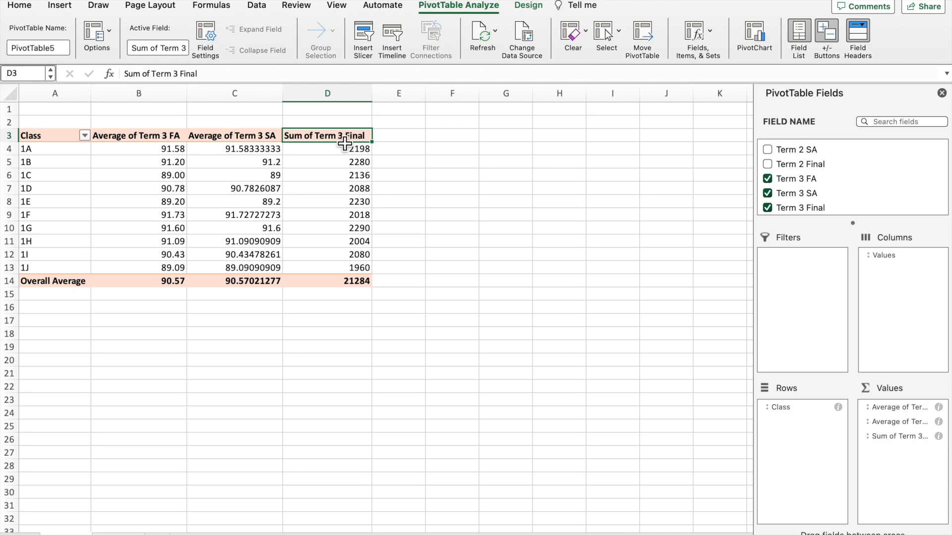
{"action": "left_click", "coordinate": [209, 37]}
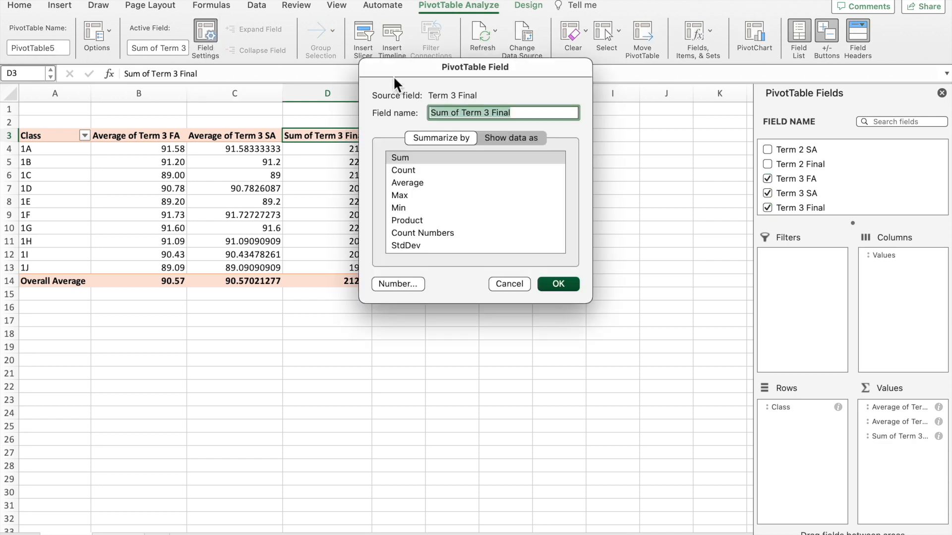
{"action": "left_click", "coordinate": [419, 183]}
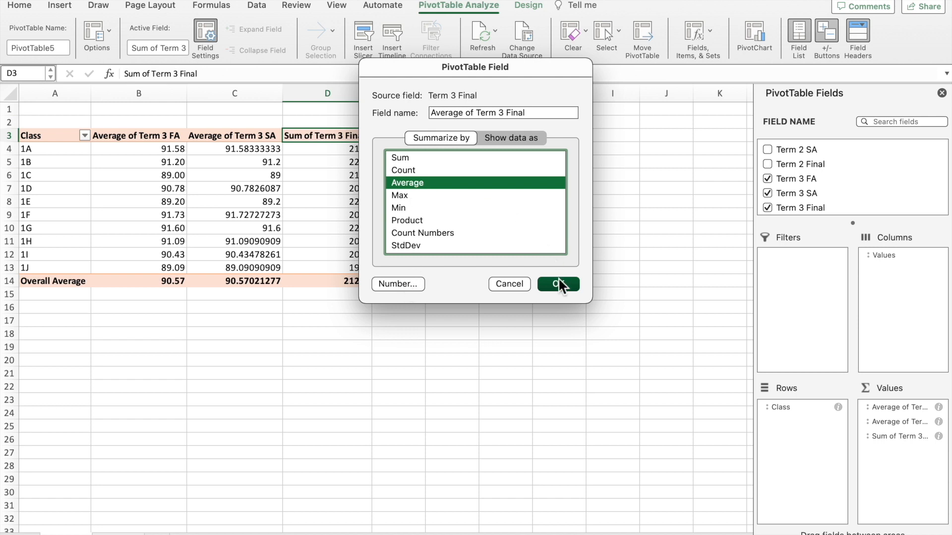
{"action": "left_click", "coordinate": [408, 284]}
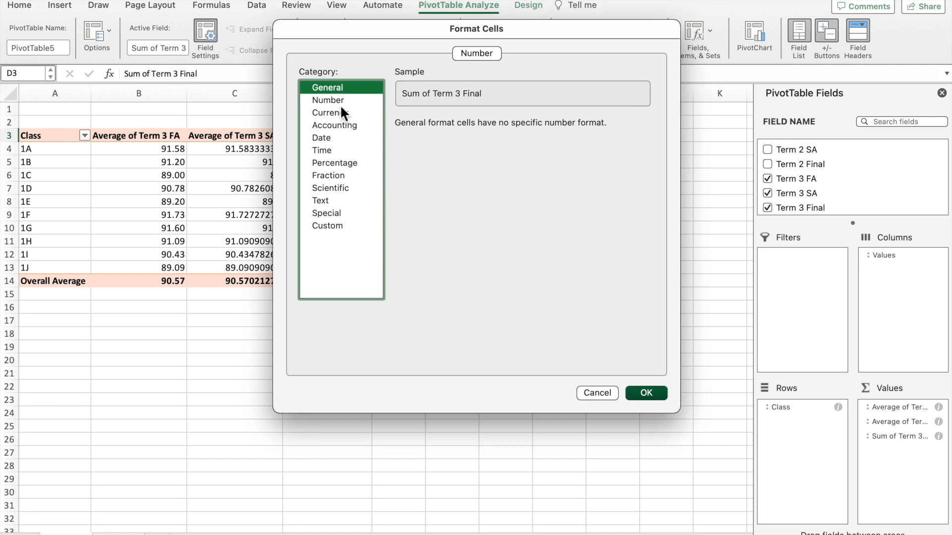
{"action": "left_click", "coordinate": [340, 102]}
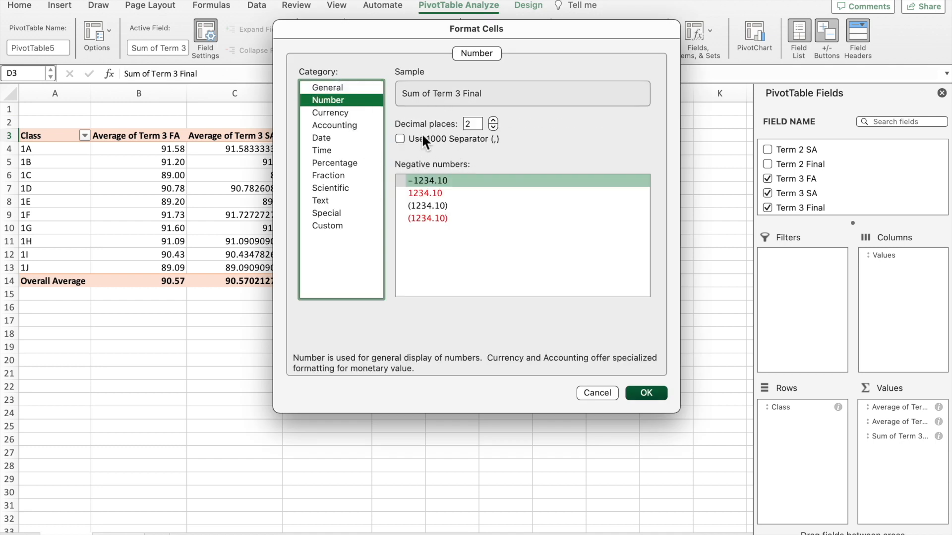
{"action": "left_click", "coordinate": [647, 394]}
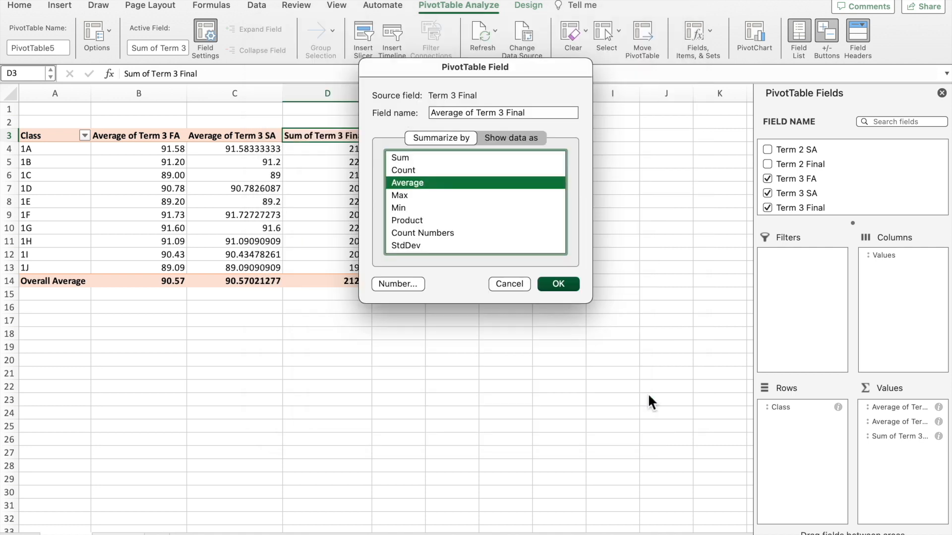
{"action": "left_click", "coordinate": [559, 284]}
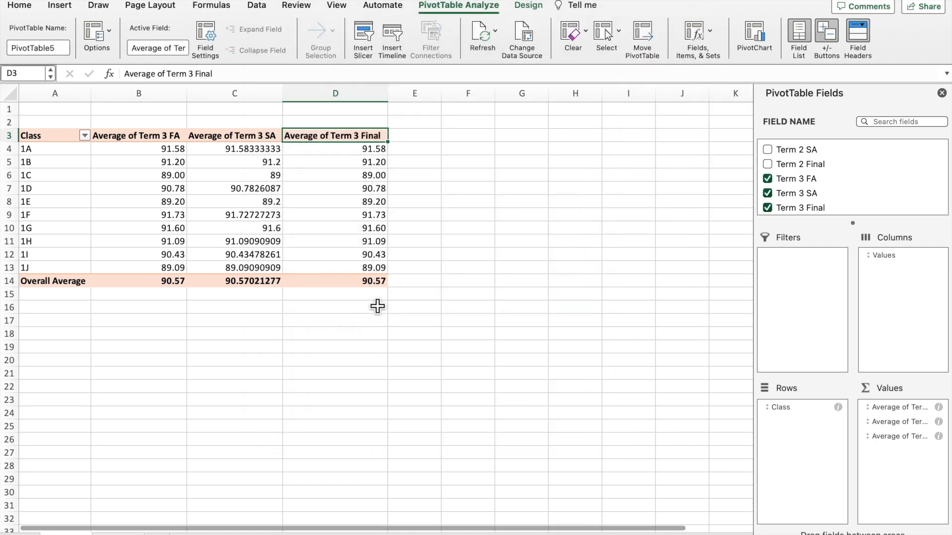
Format the Average of Term 3 SA field as Number with 2 decimal places.
{"action": "left_click", "coordinate": [256, 141]}
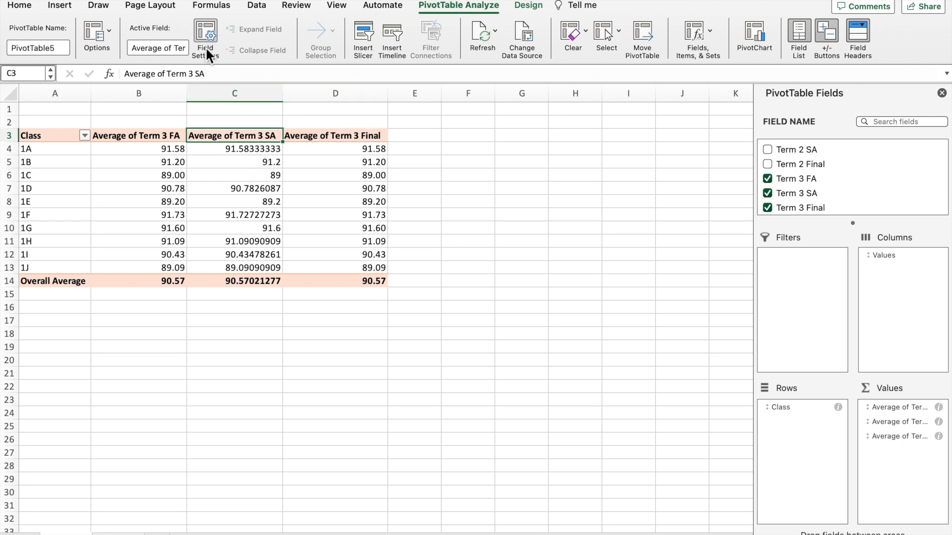
{"action": "left_click", "coordinate": [208, 34]}
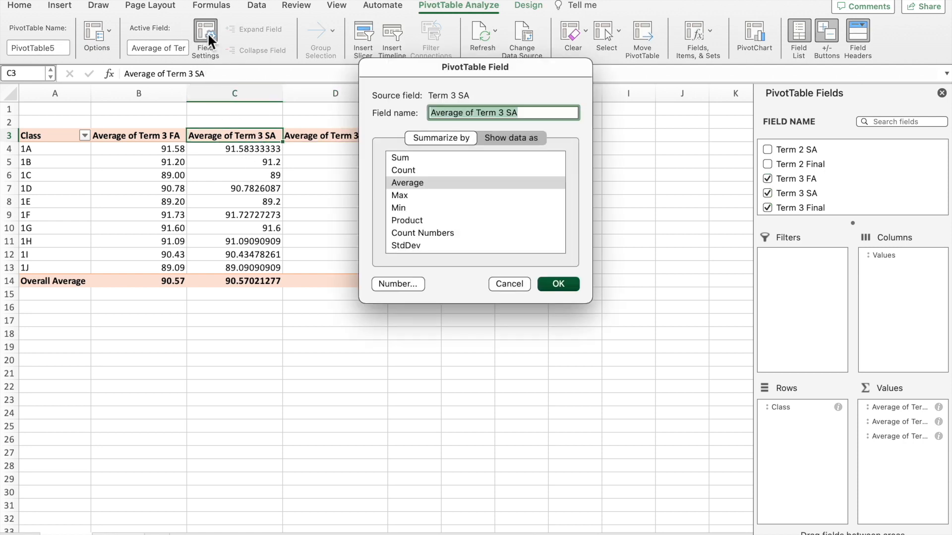
{"action": "left_click", "coordinate": [399, 286]}
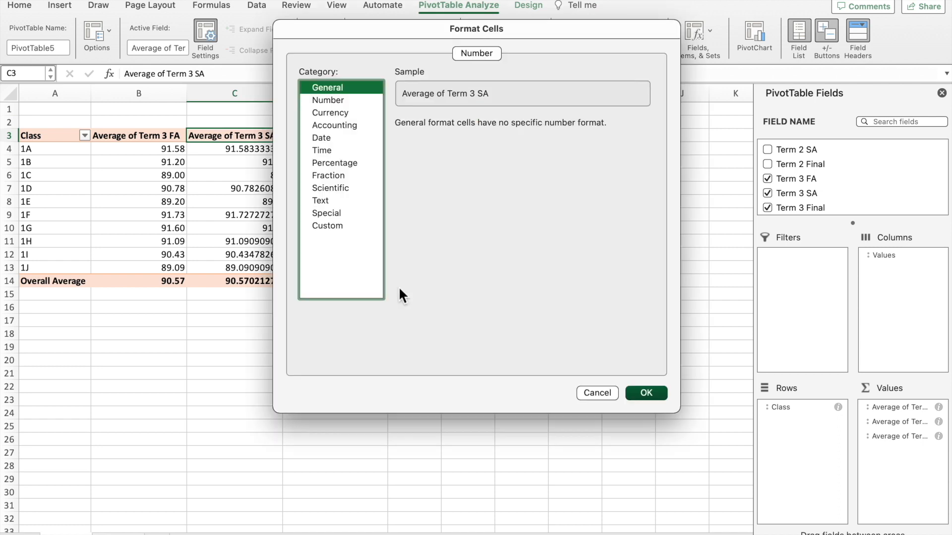
{"action": "left_click", "coordinate": [328, 101]}
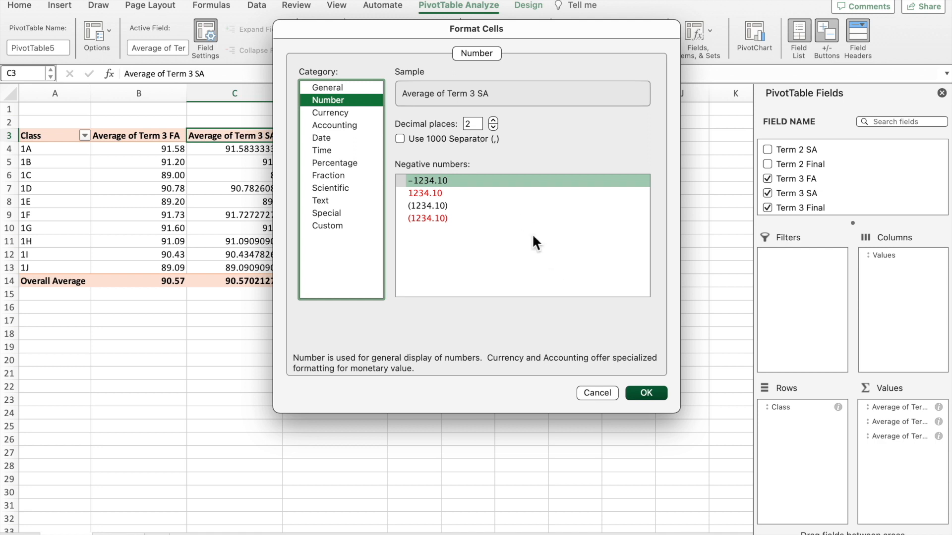
{"action": "left_click", "coordinate": [644, 397]}
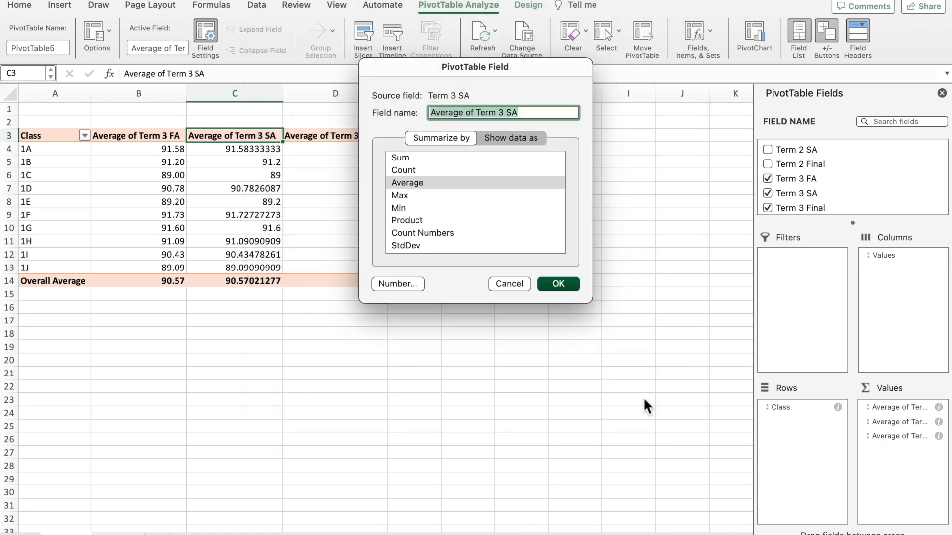
{"action": "left_click", "coordinate": [570, 284]}
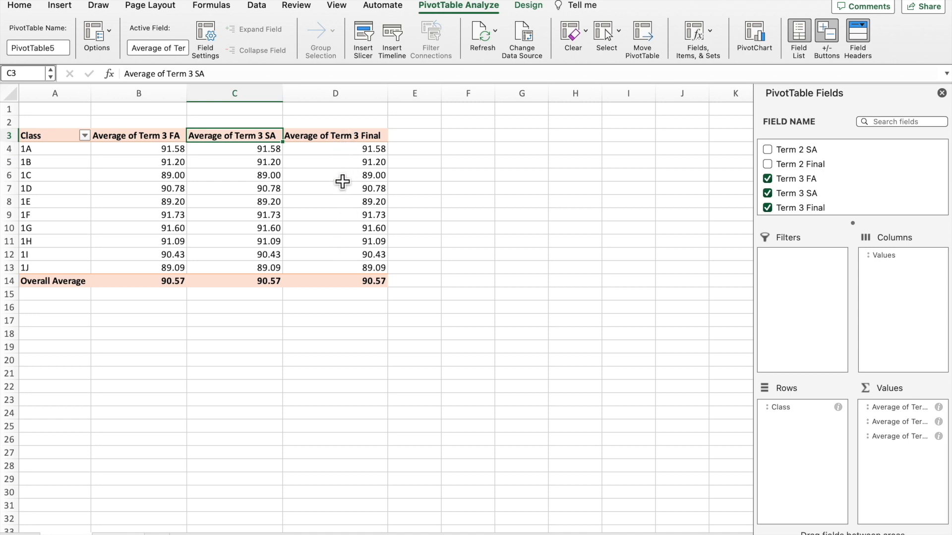
Try to delete worksheet column D, which holds the Term 3 Final averages.
{"action": "left_click", "coordinate": [341, 139]}
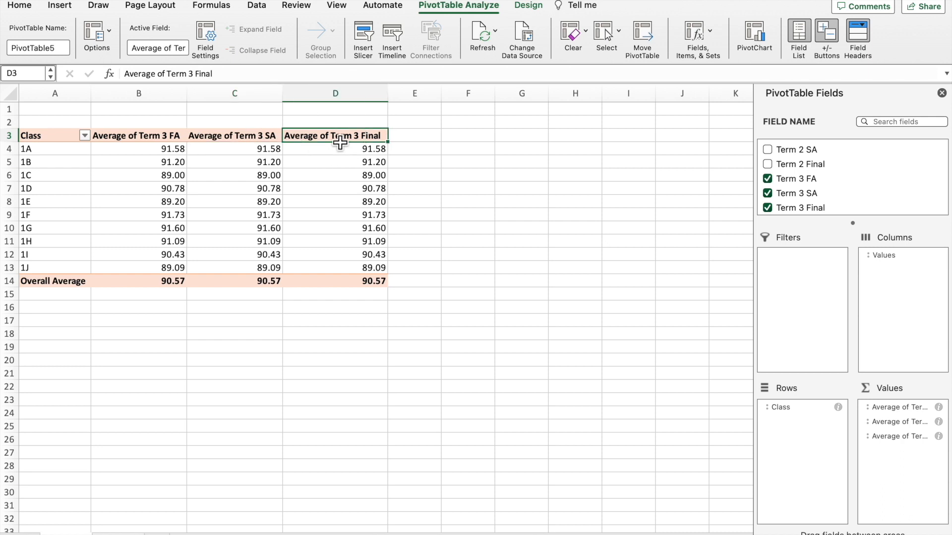
{"action": "left_click", "coordinate": [342, 94]}
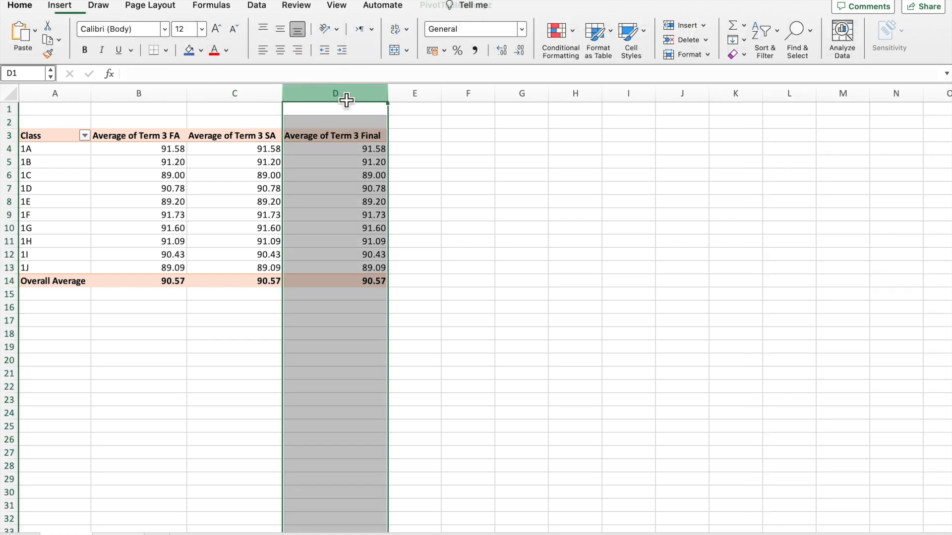
{"action": "right_click", "coordinate": [341, 93]}
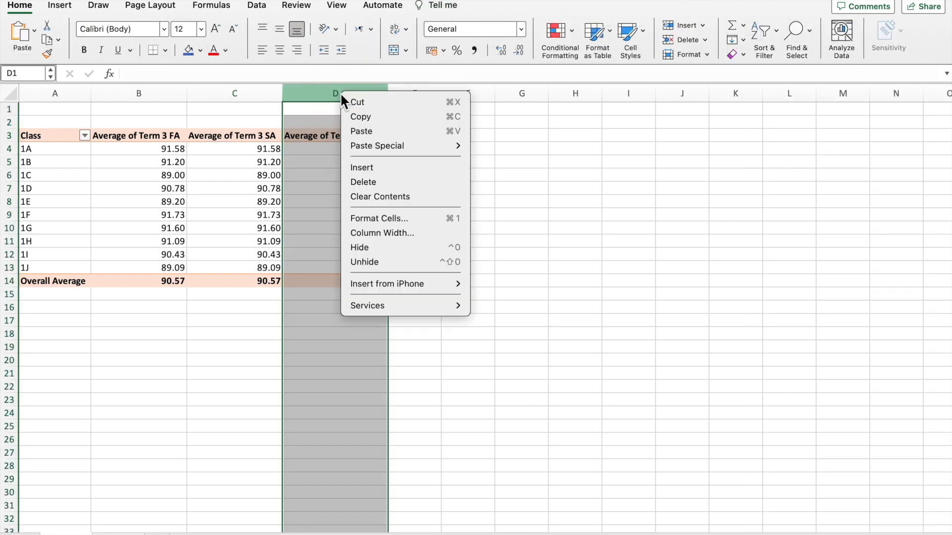
{"action": "left_click", "coordinate": [359, 186]}
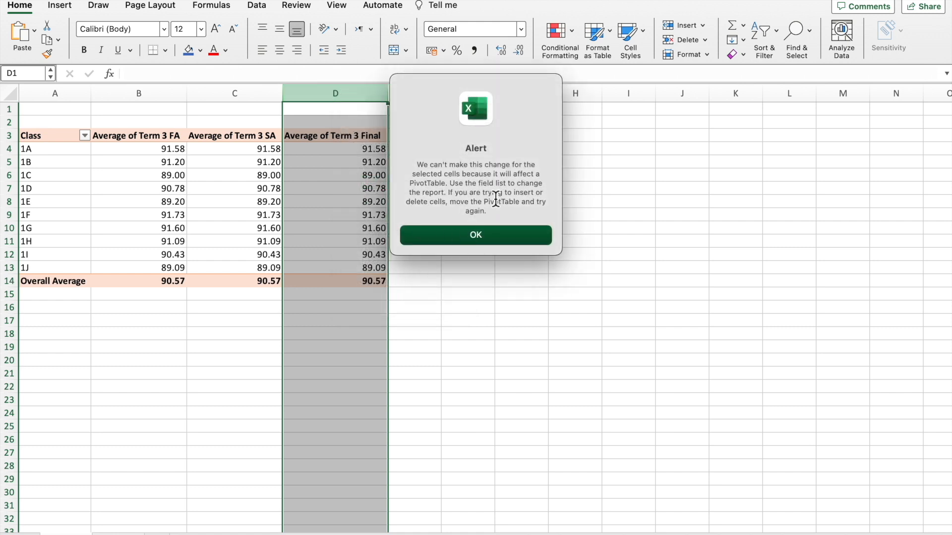
{"action": "key", "text": "Return"}
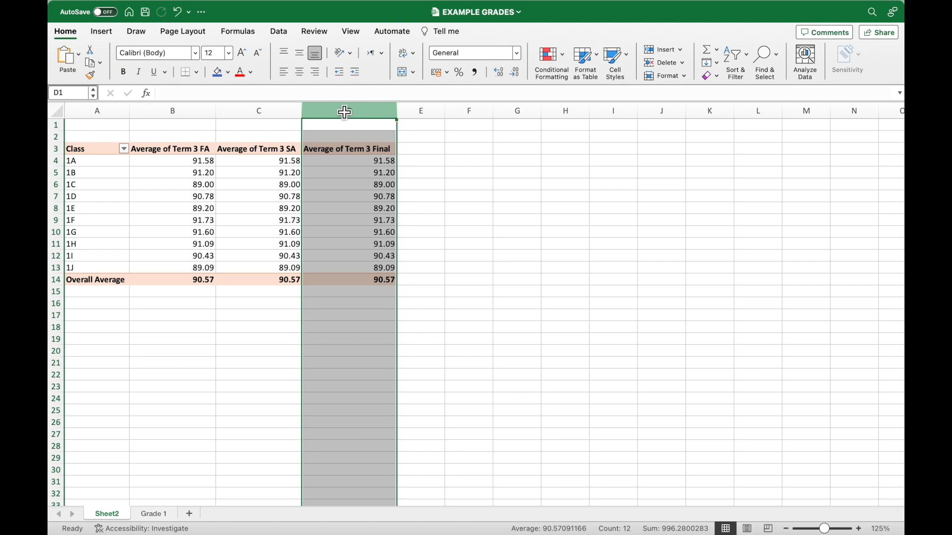
Widen the PivotTable field list and remove Average of Term 3 Final from the pivot table's values.
{"action": "left_click", "coordinate": [292, 189]}
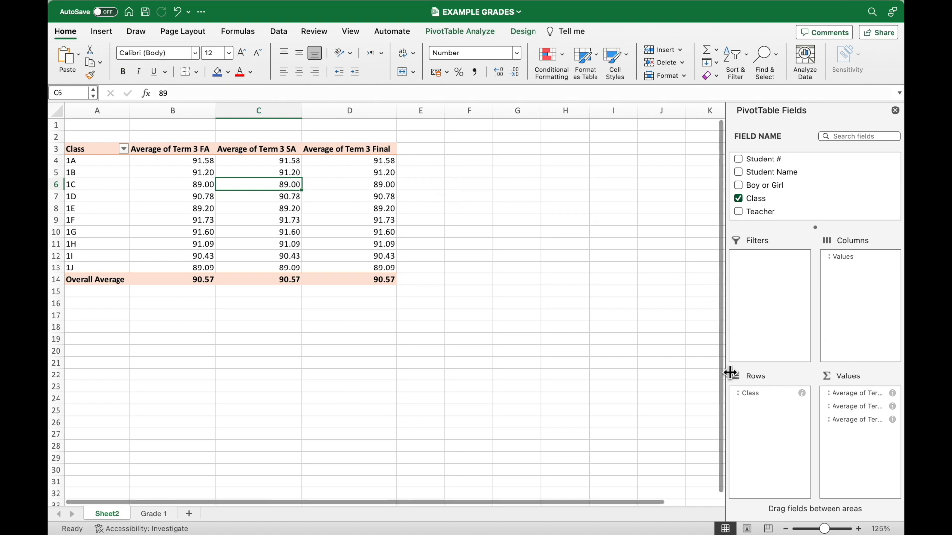
{"action": "left_click_drag", "start_coordinate": [728, 366], "coordinate": [599, 374]}
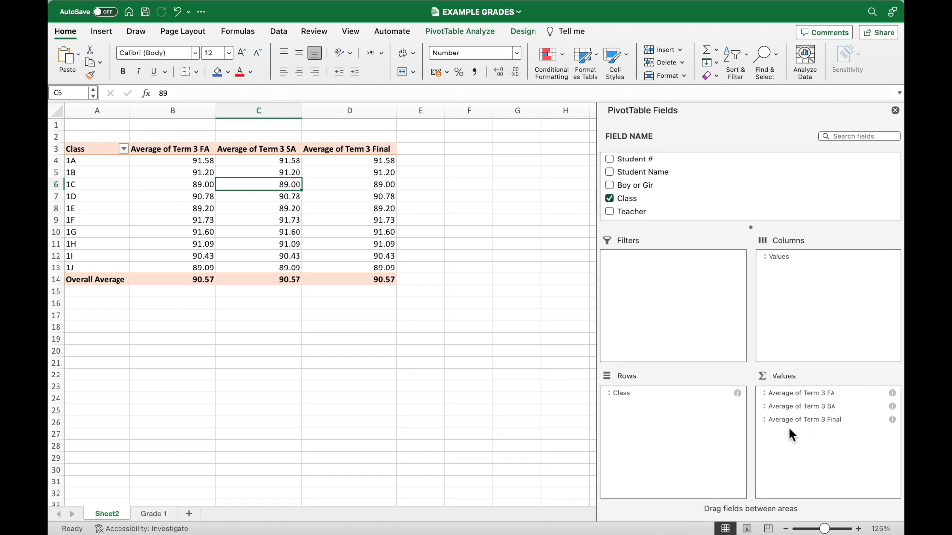
{"action": "left_click", "coordinate": [805, 419]}
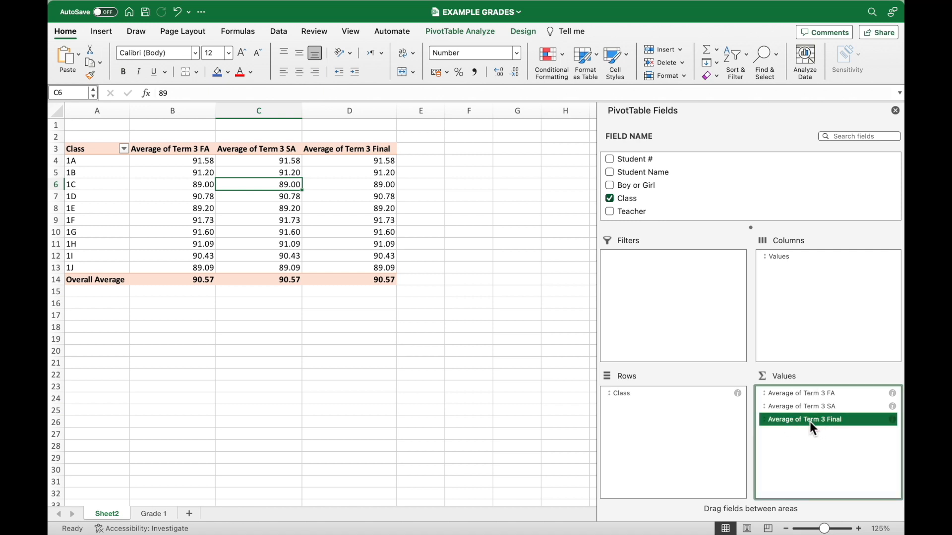
{"action": "right_click", "coordinate": [811, 423]}
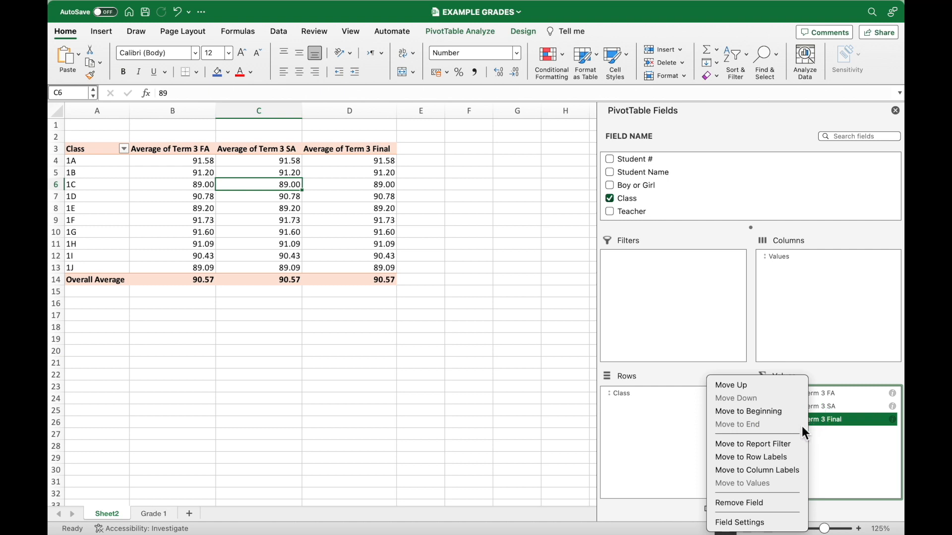
{"action": "left_click", "coordinate": [747, 507]}
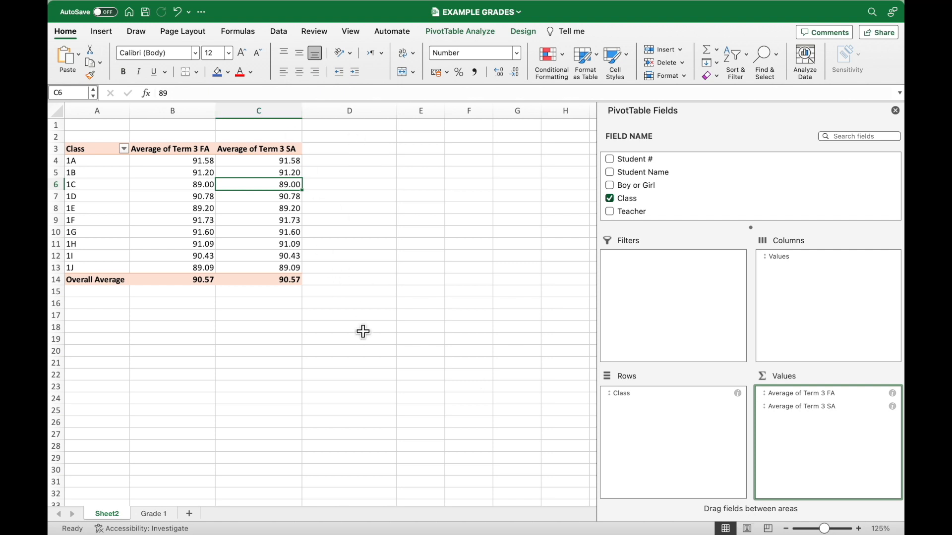
Remove the Average of Term 3 SA field from the pivot table's values.
{"action": "left_click", "coordinate": [275, 151]}
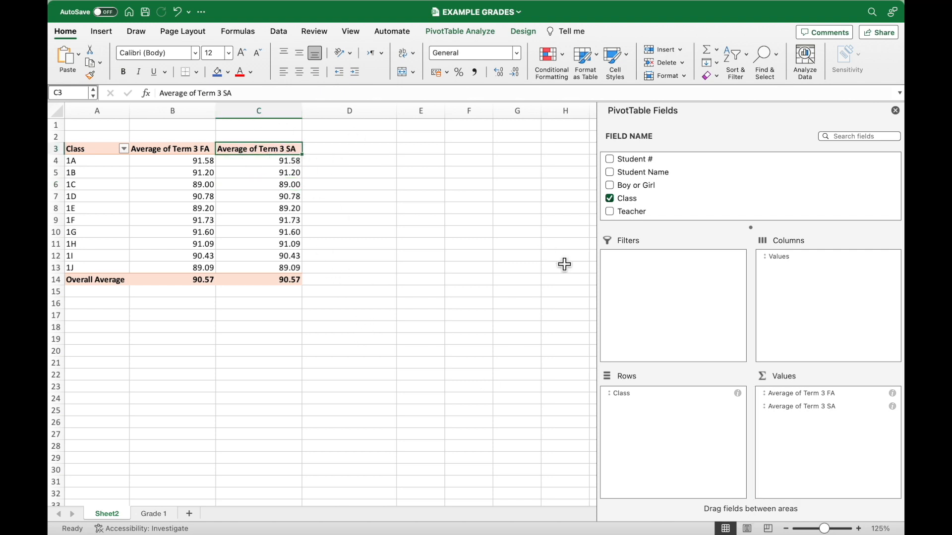
{"action": "right_click", "coordinate": [816, 409]}
{"action": "left_click", "coordinate": [816, 409]}
{"action": "left_click", "coordinate": [816, 409]}
{"action": "right_click", "coordinate": [815, 409]}
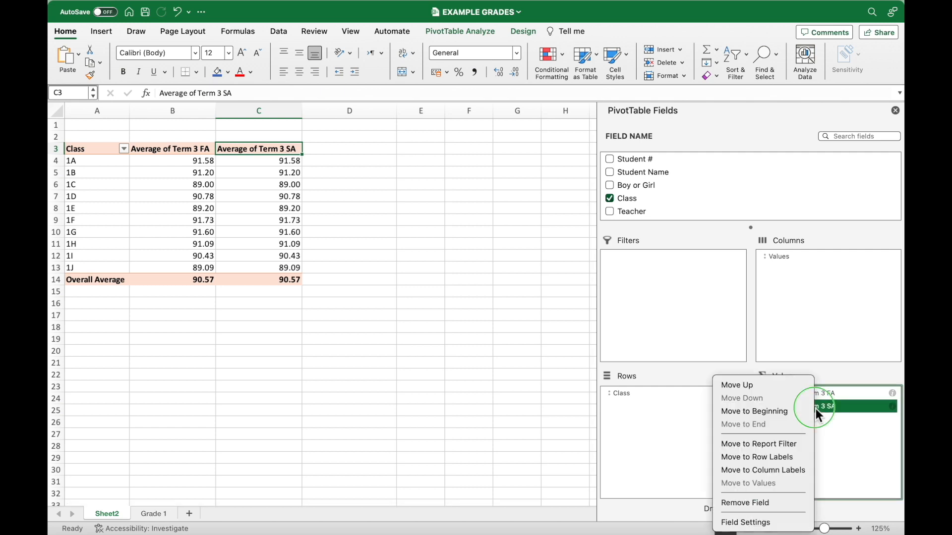
{"action": "left_click", "coordinate": [767, 511]}
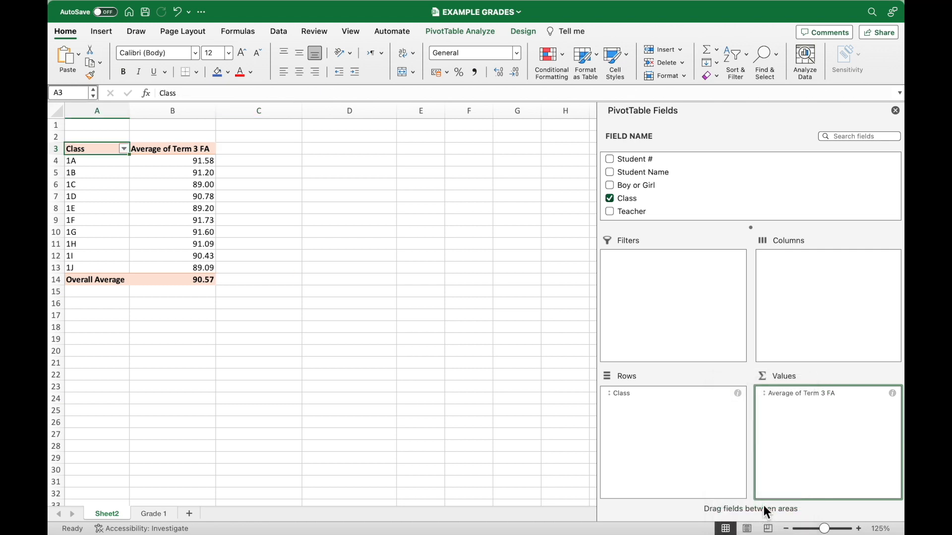